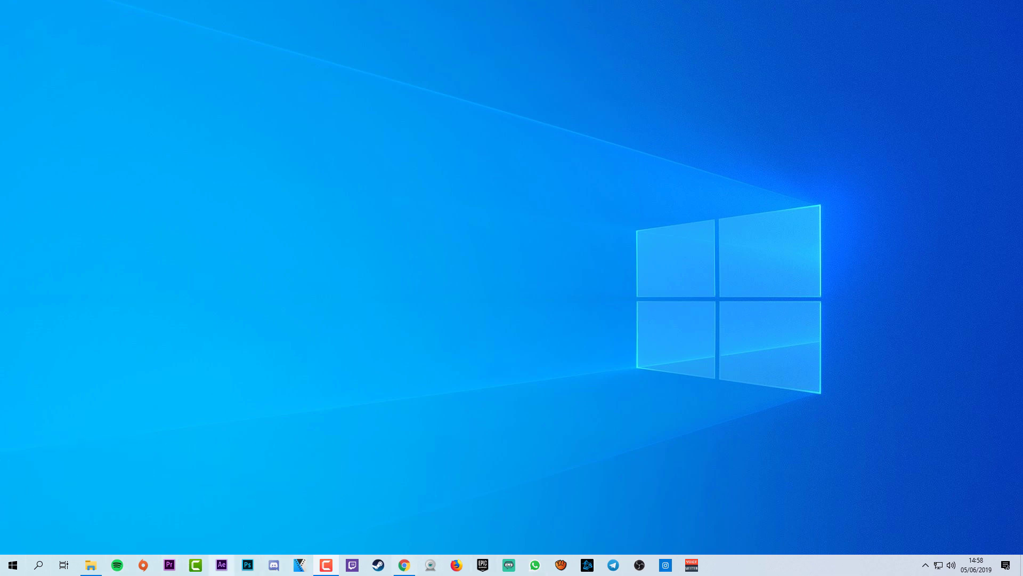
Step: Examine the Start menu, viewing its pinned tiles and the full list of applications
key(super)
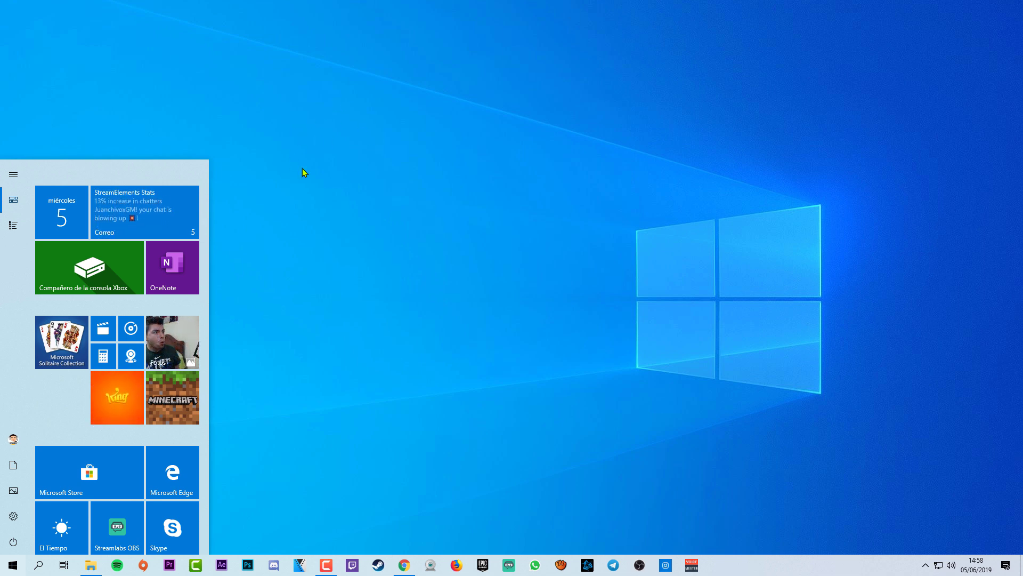
right_click(297, 138)
click(330, 170)
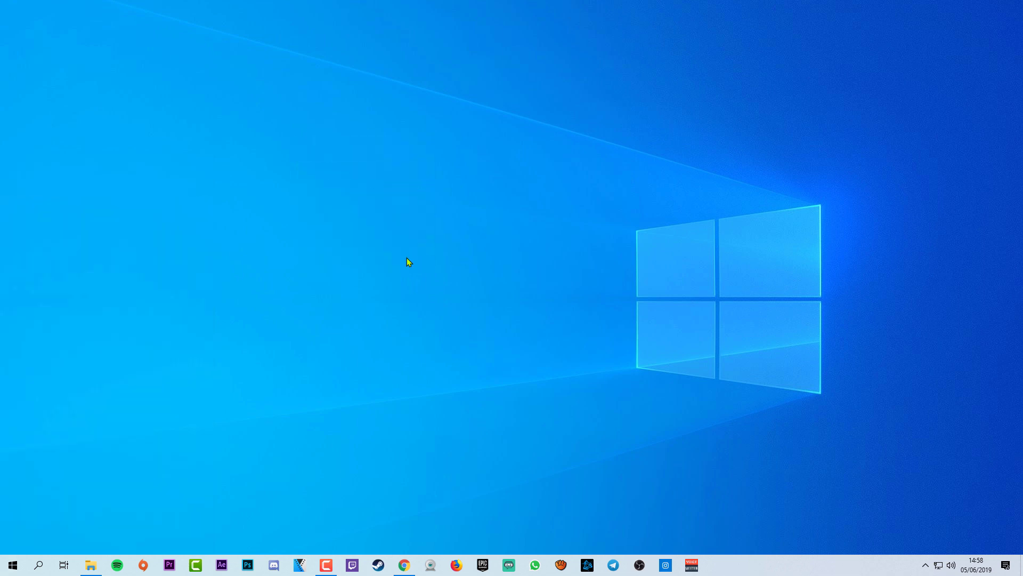
key(super)
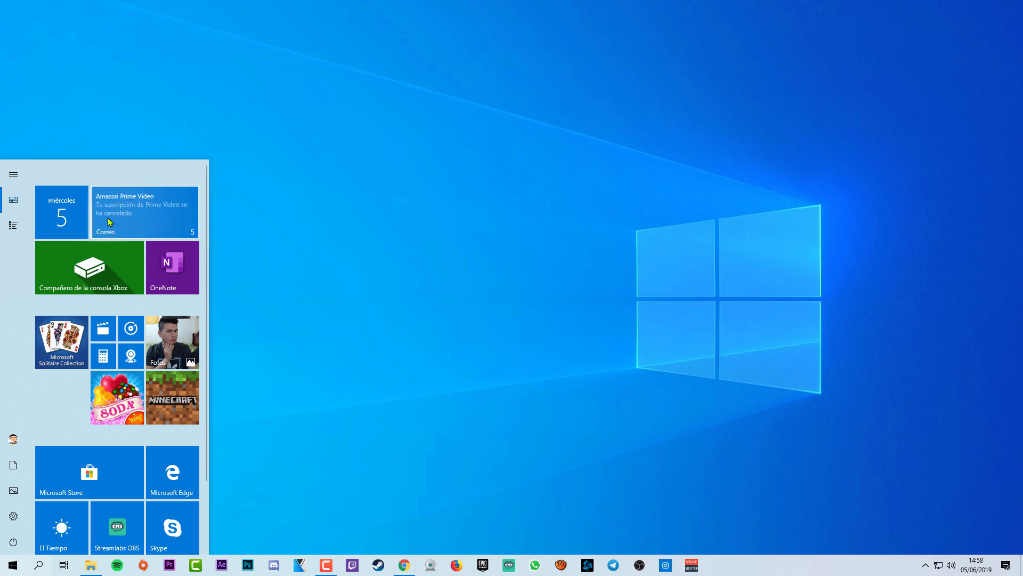
right_click(93, 271)
key(Escape)
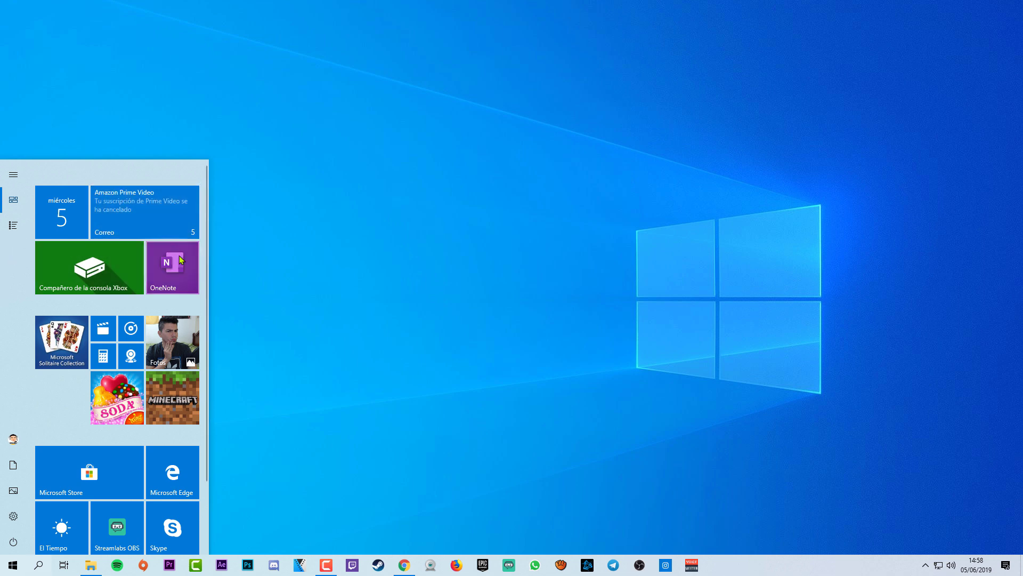
scroll(133, 401, down, 2)
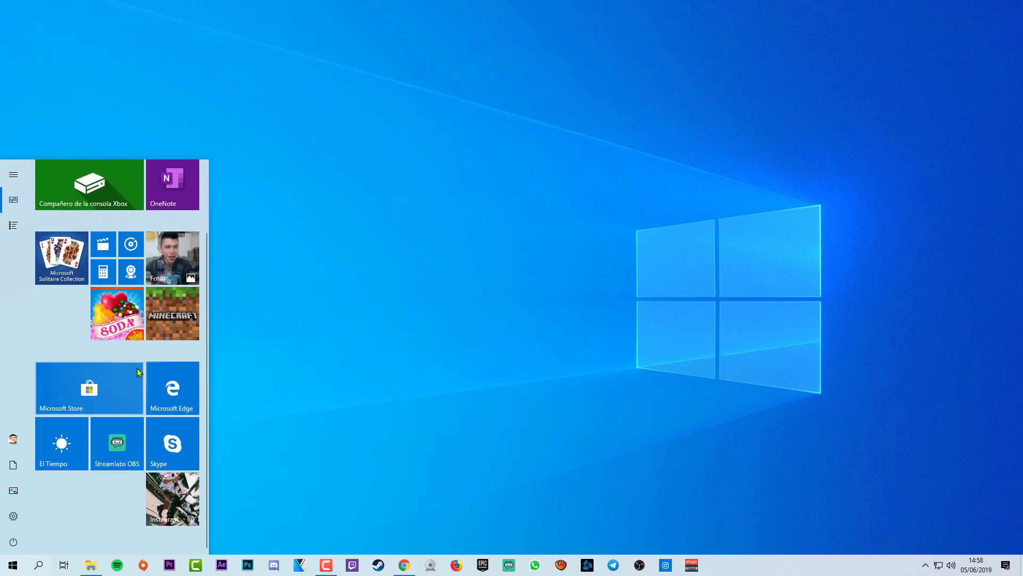
scroll(133, 400, up, 2)
click(13, 225)
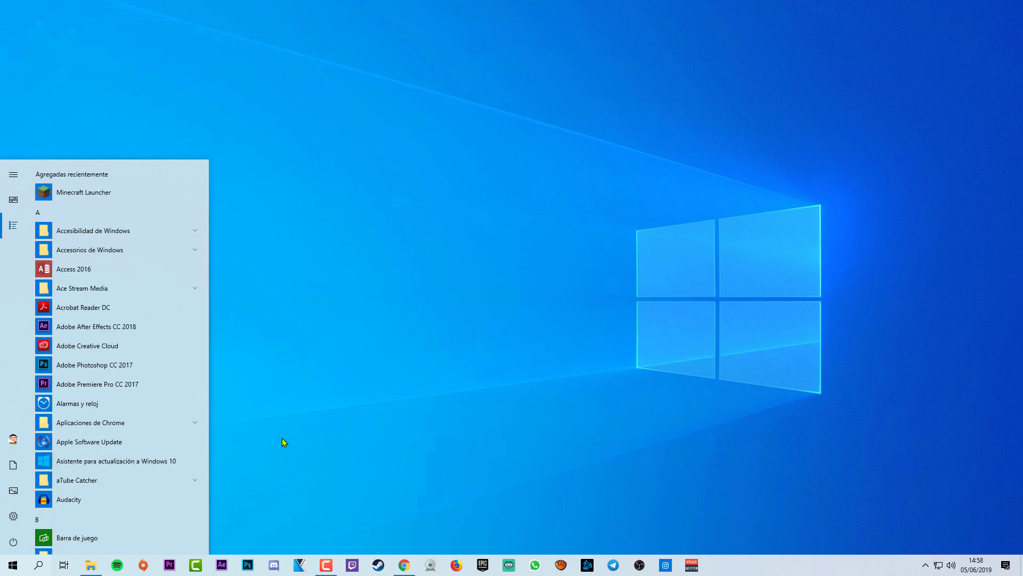
click(13, 199)
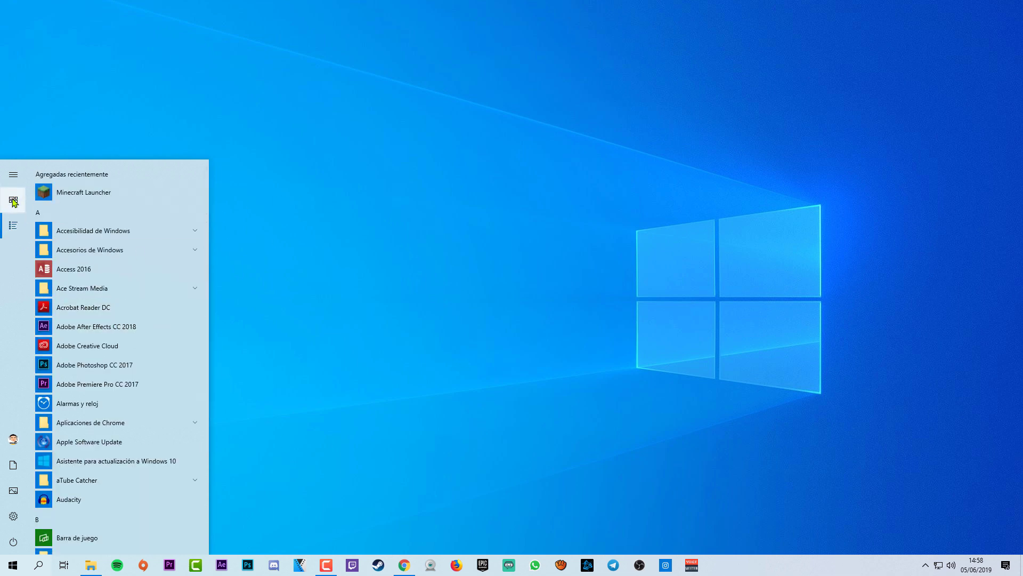
click(304, 416)
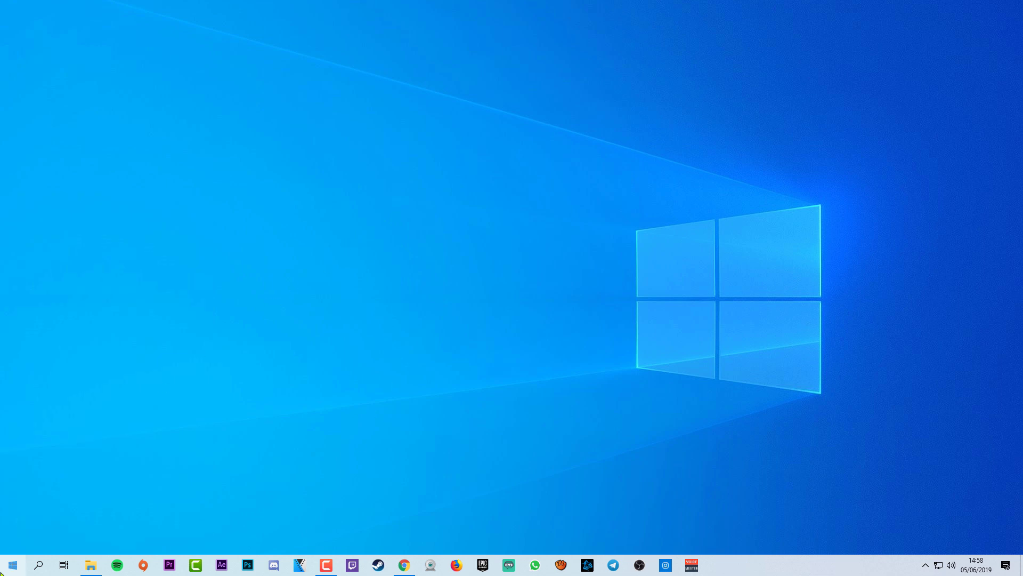
click(13, 564)
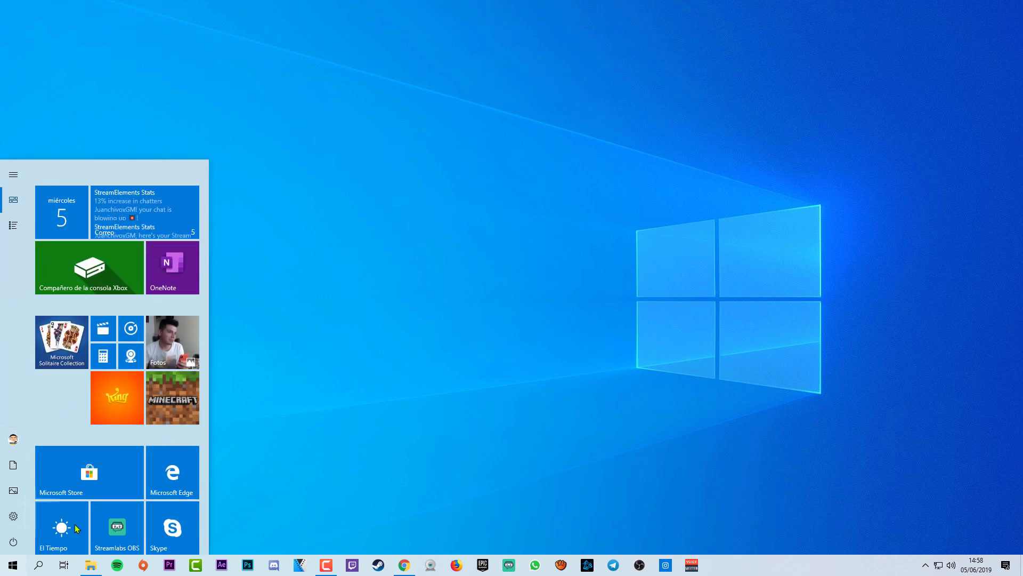
scroll(137, 439, down, 2)
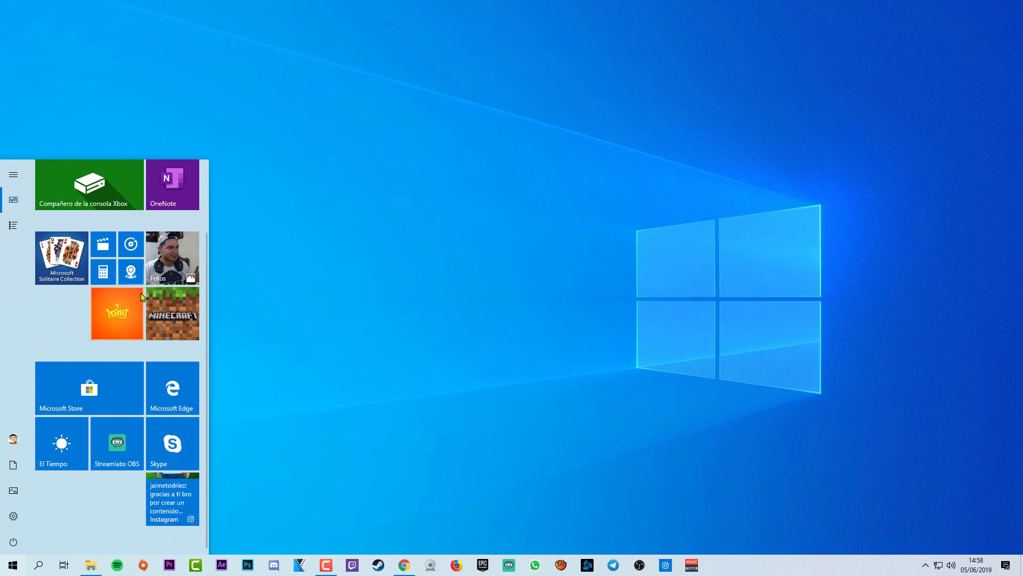
click(318, 275)
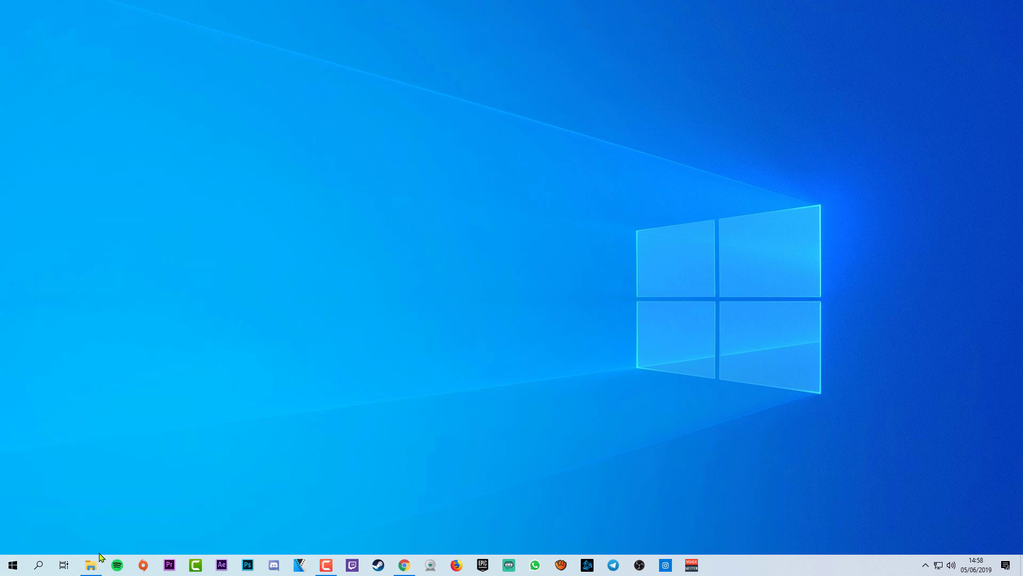
Step: Open the Inicio page of the Personalización settings in Windows Configuración
click(13, 565)
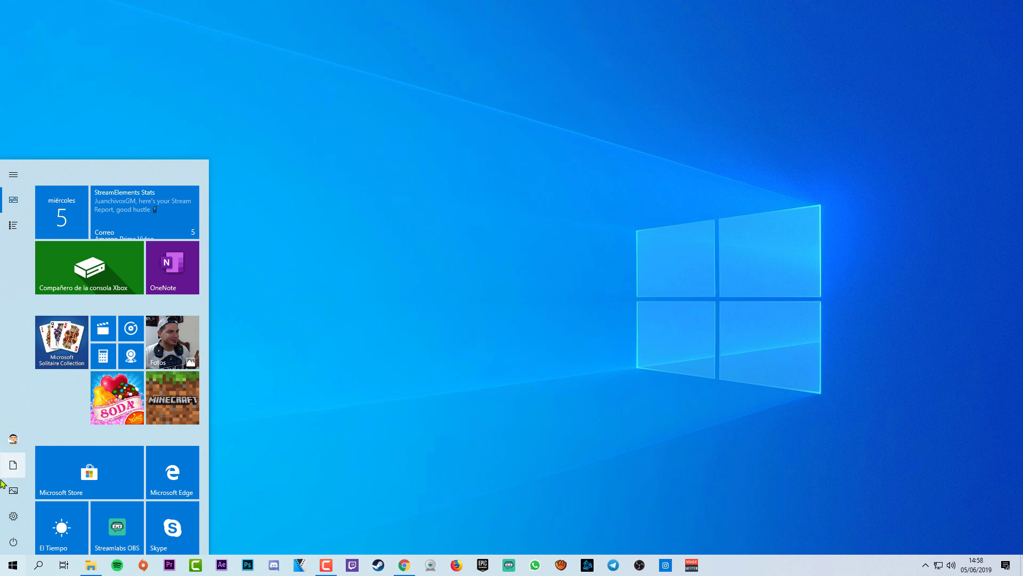
click(13, 516)
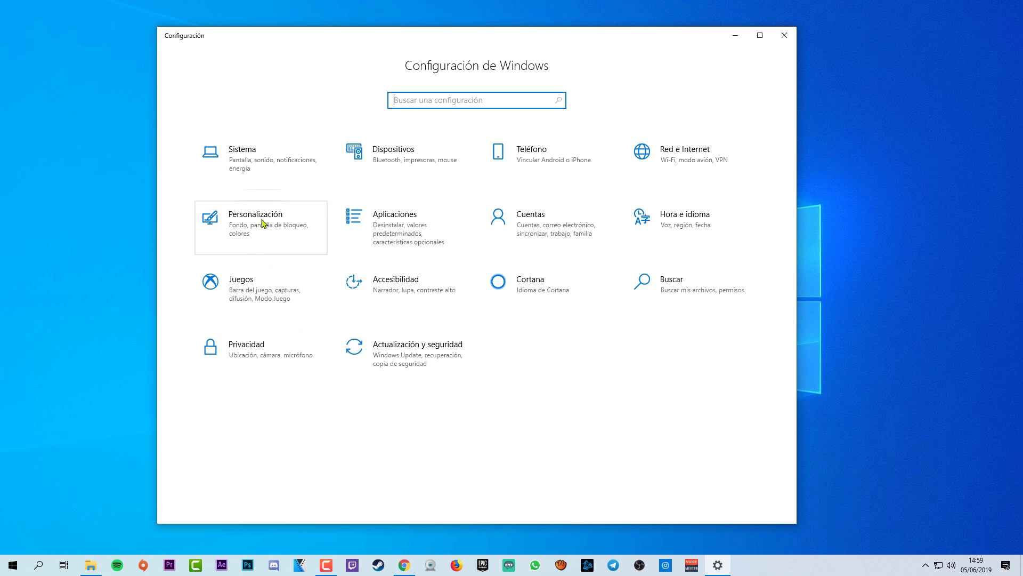
click(241, 233)
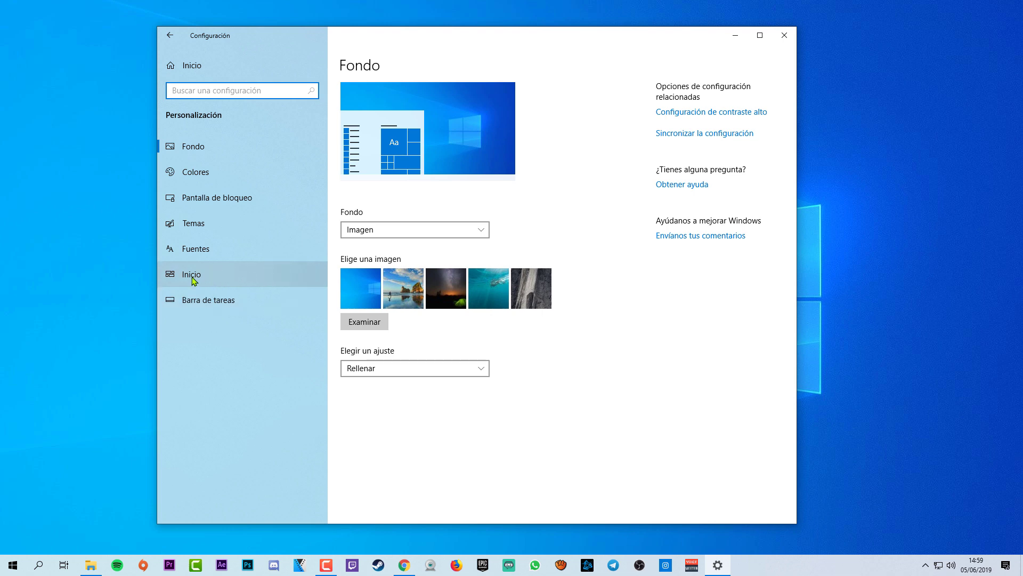
click(206, 274)
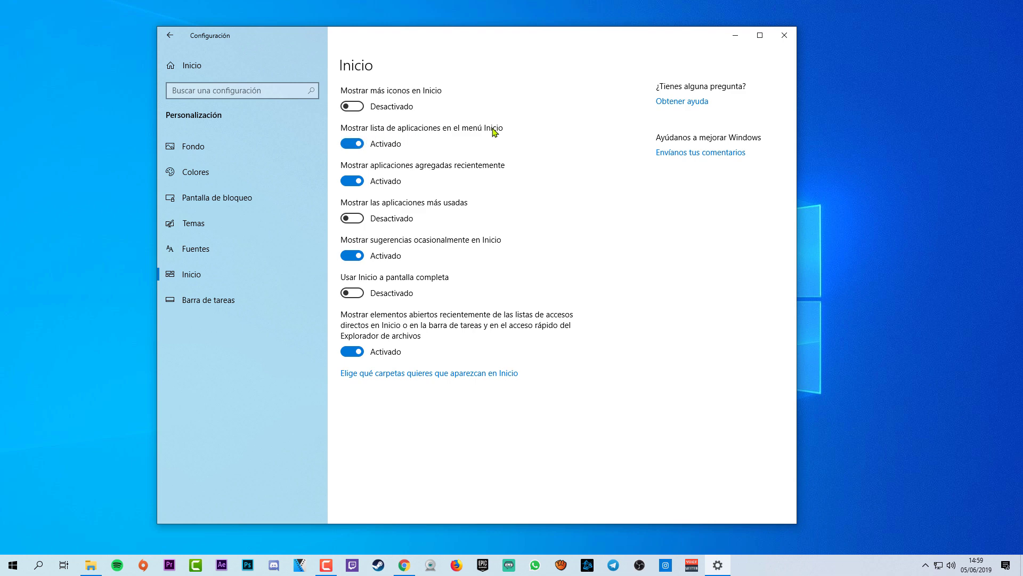
Step: Turn off "Mostrar lista de aplicaciones en el menú Inicio", viewing the Start menu before and after the change
click(3, 557)
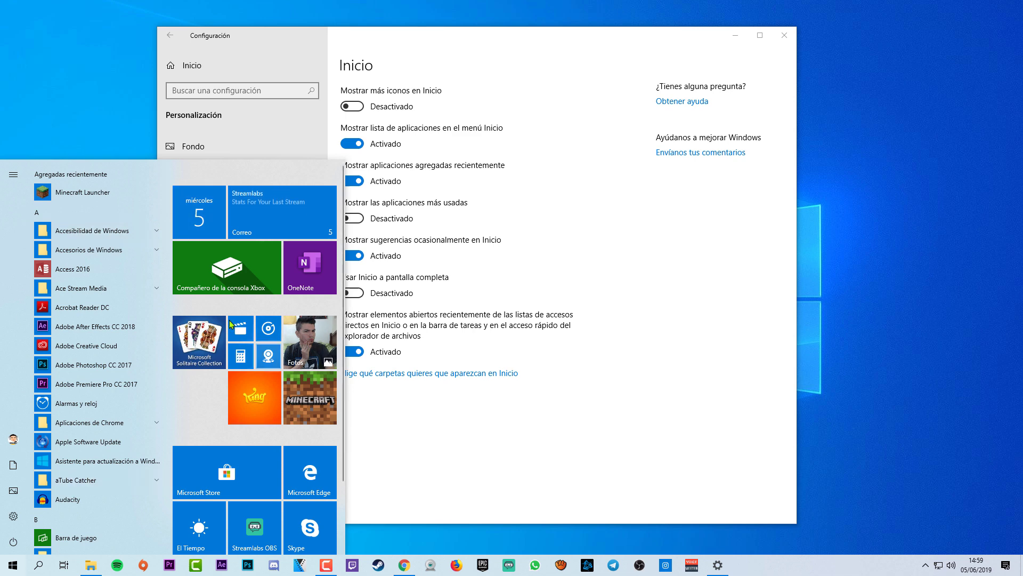
key(super)
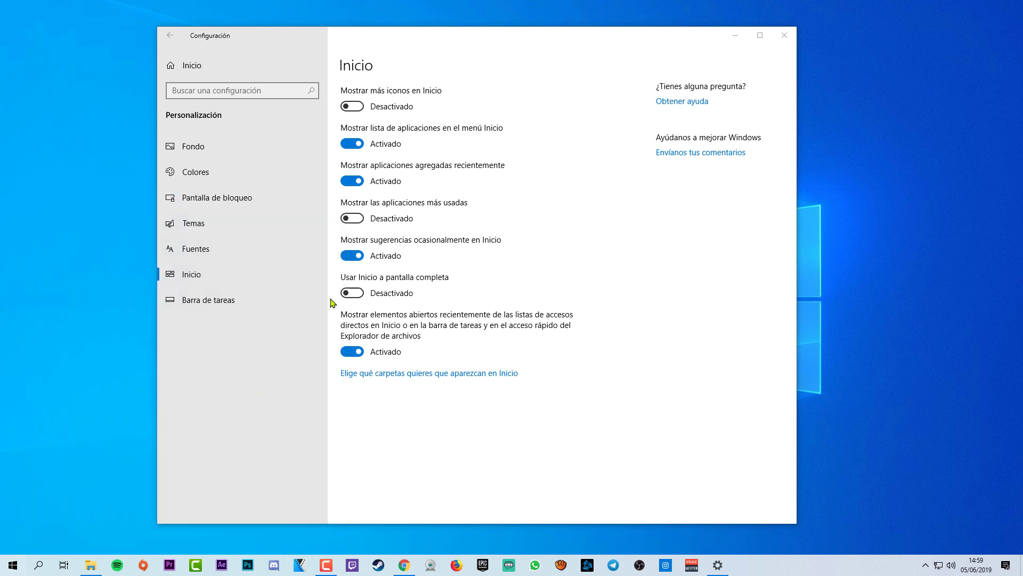
click(362, 143)
key(super)
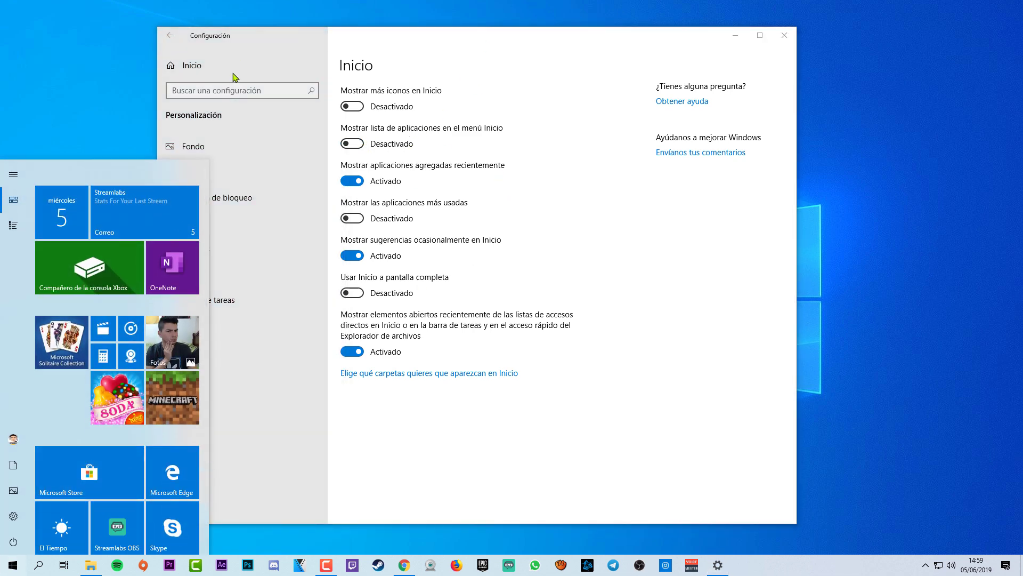
Step: Make the Start menu slightly taller, view its application list and pinned tiles, and close the settings window
mouse_move(209, 159)
mouse_down()
mouse_move(473, 154)
mouse_move(199, 154)
mouse_up()
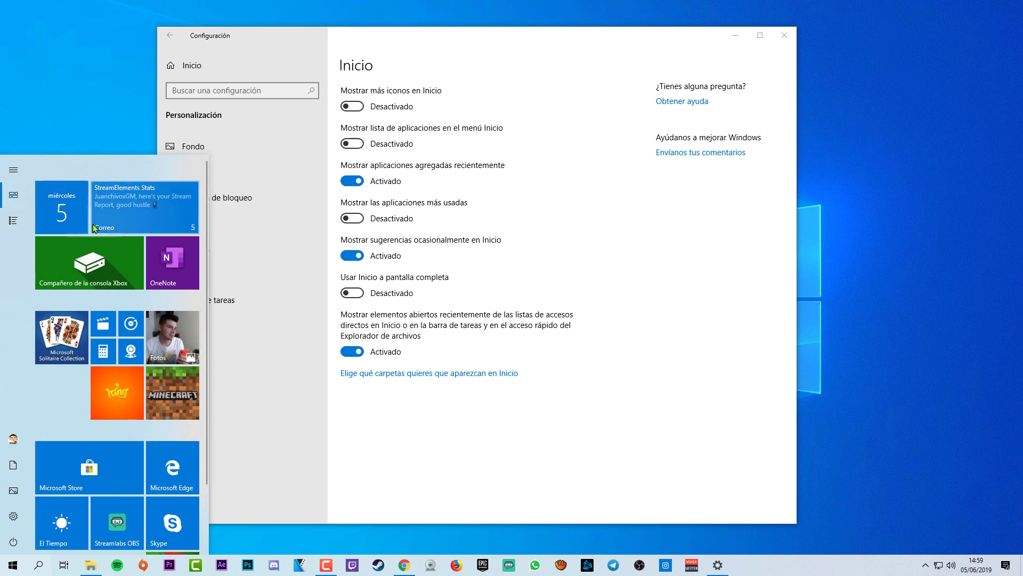
click(13, 220)
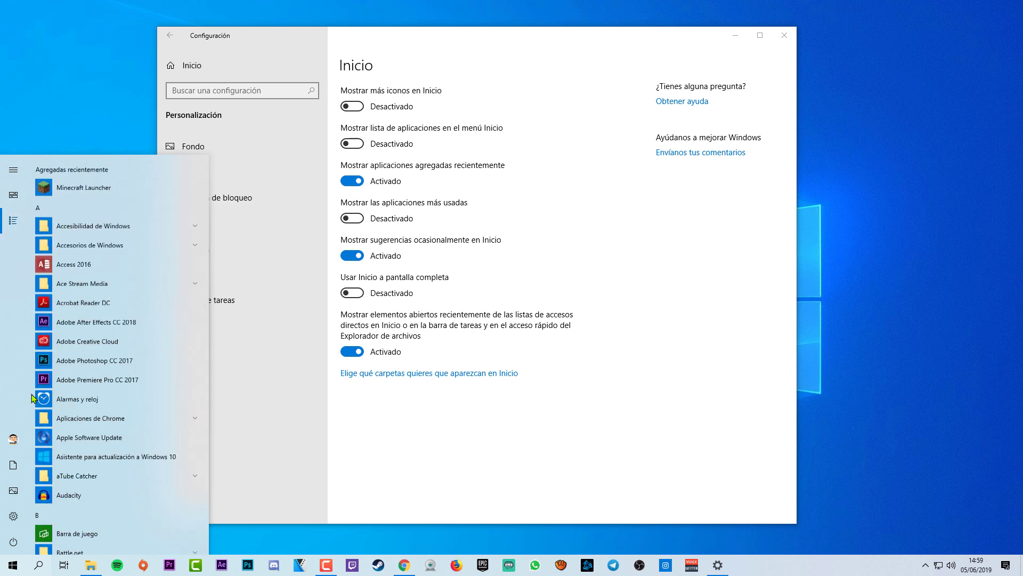
click(12, 194)
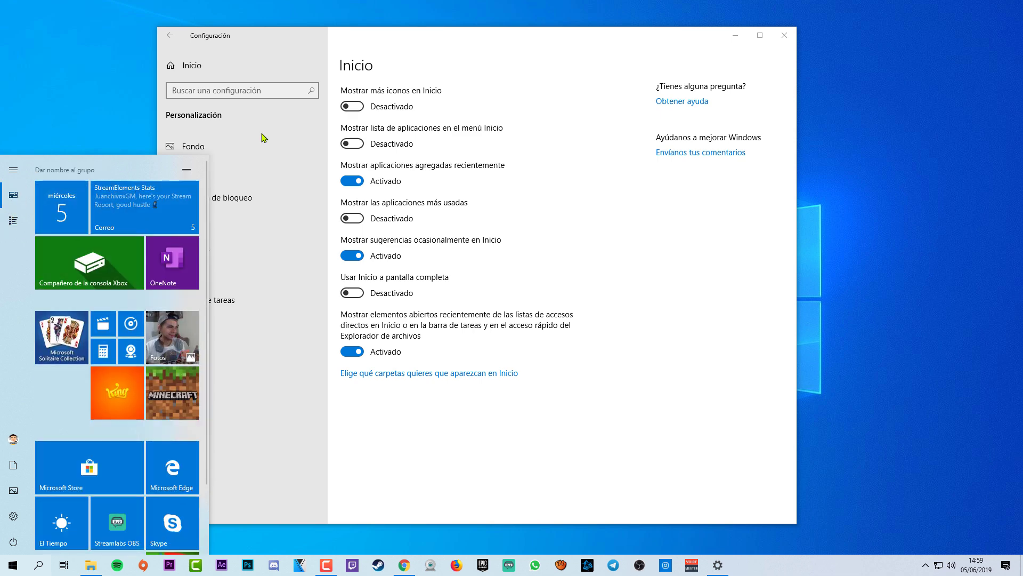
click(720, 87)
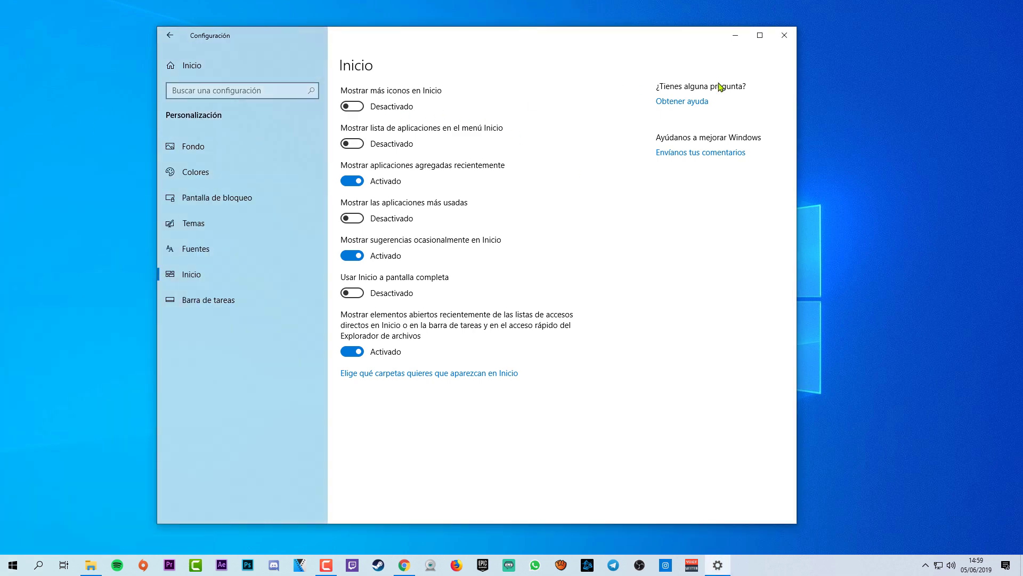
click(787, 34)
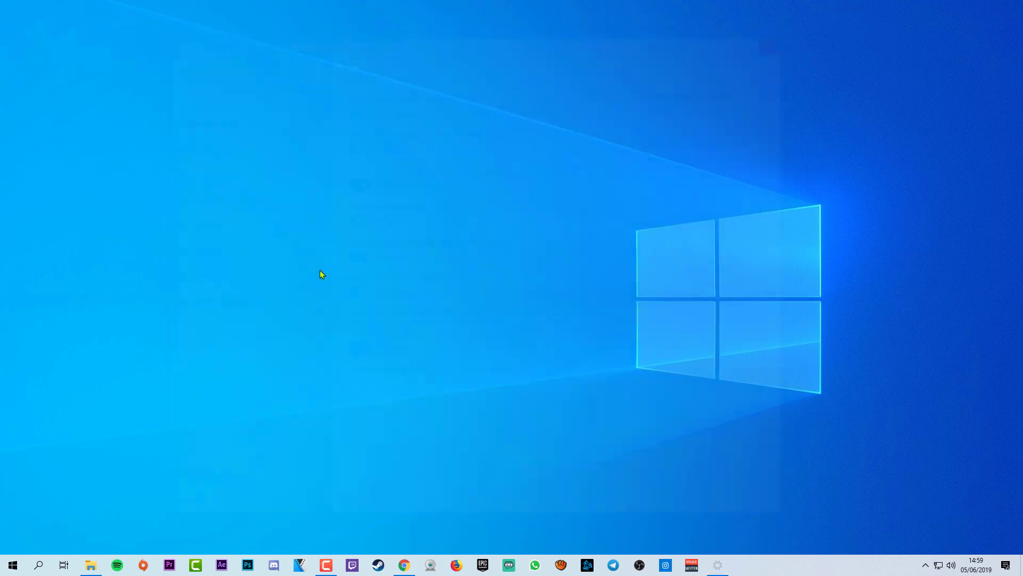
Step: Open the Cursor y puntero page of the Accesibilidad settings and shift the settings window slightly
click(13, 565)
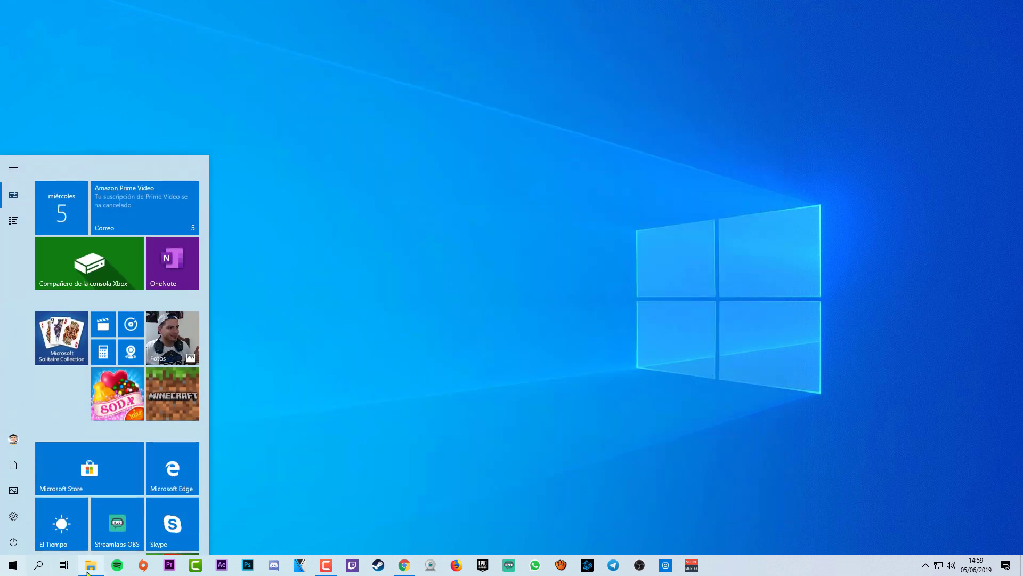
click(13, 517)
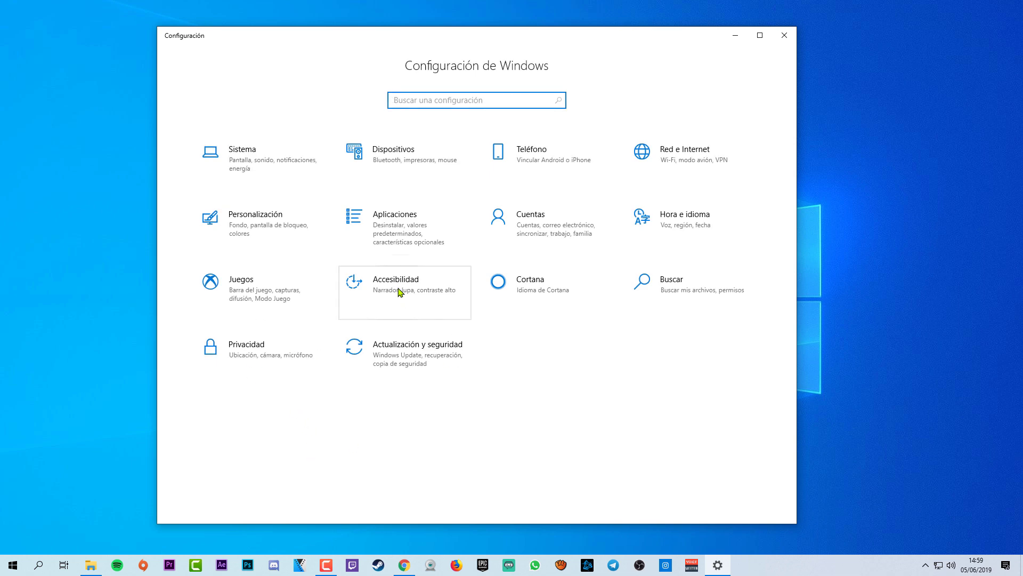
click(399, 292)
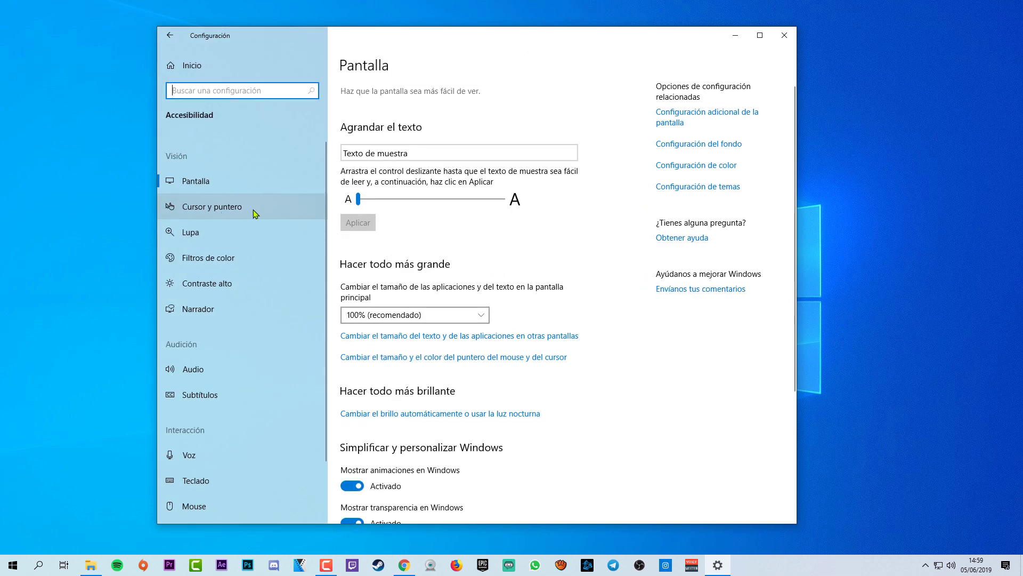
click(270, 206)
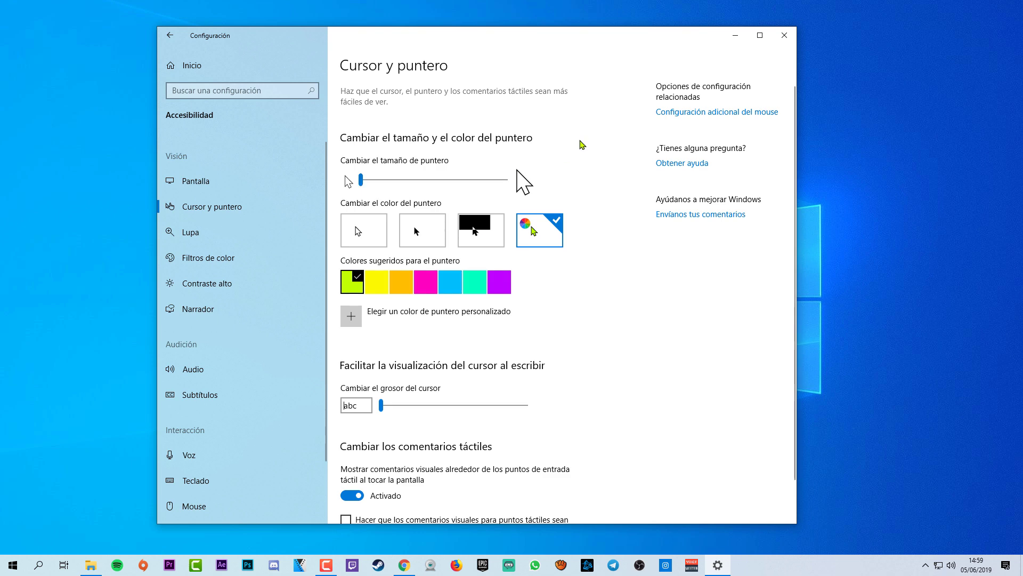
drag(509, 36, 506, 33)
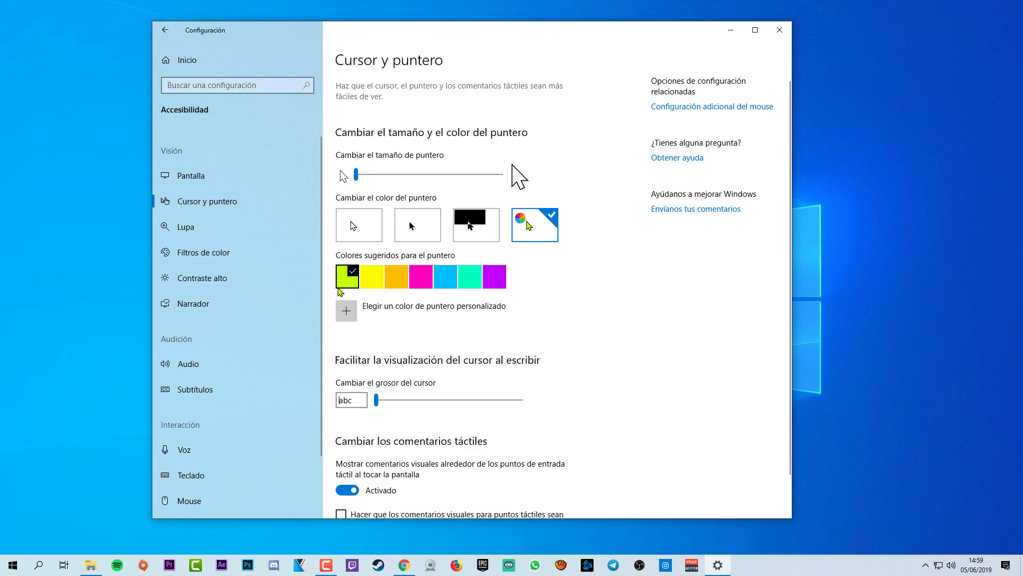
Step: Try the orange, pink and turquoise suggested pointer colours, and switch back to lime
click(397, 269)
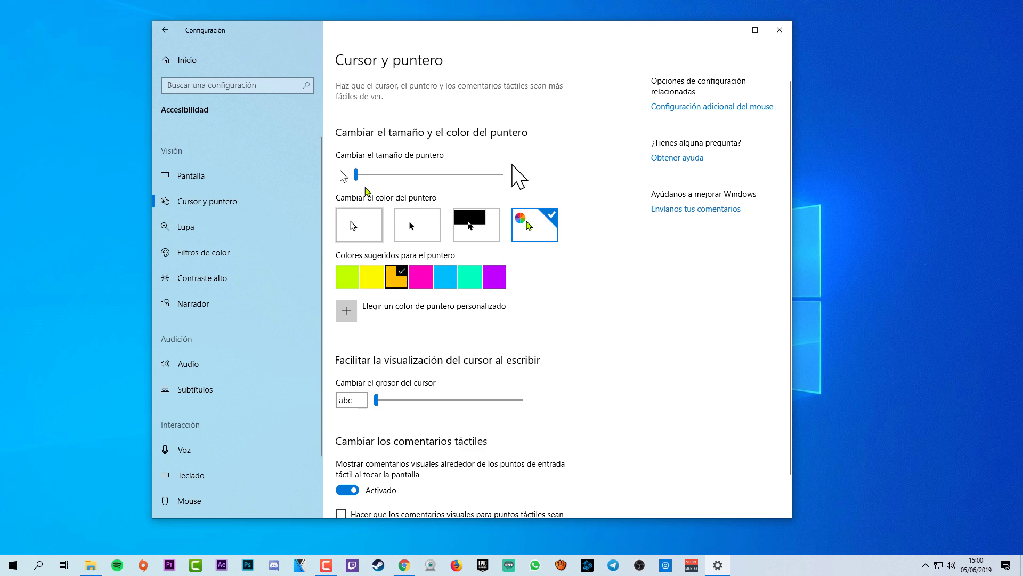
click(426, 276)
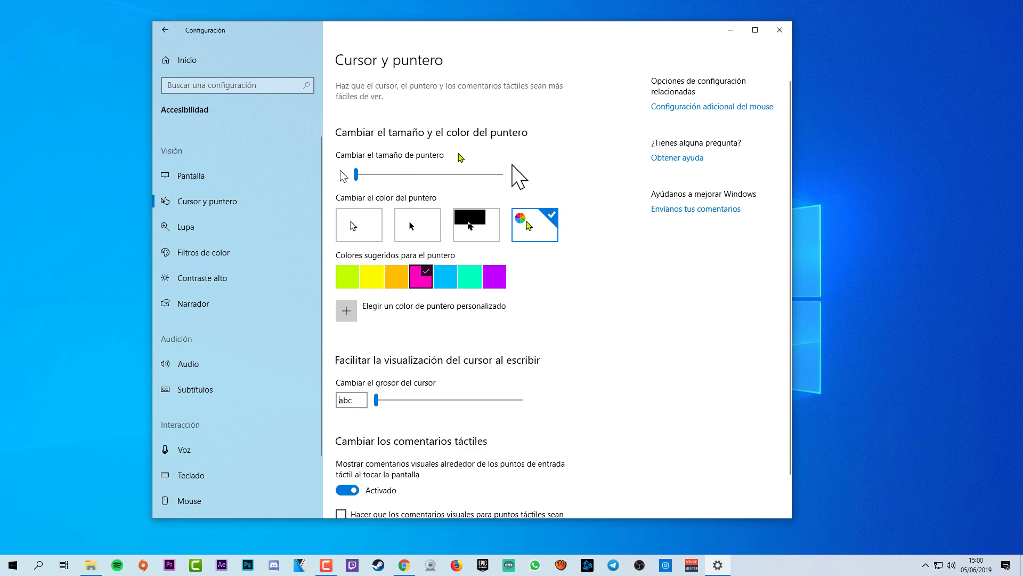
click(476, 285)
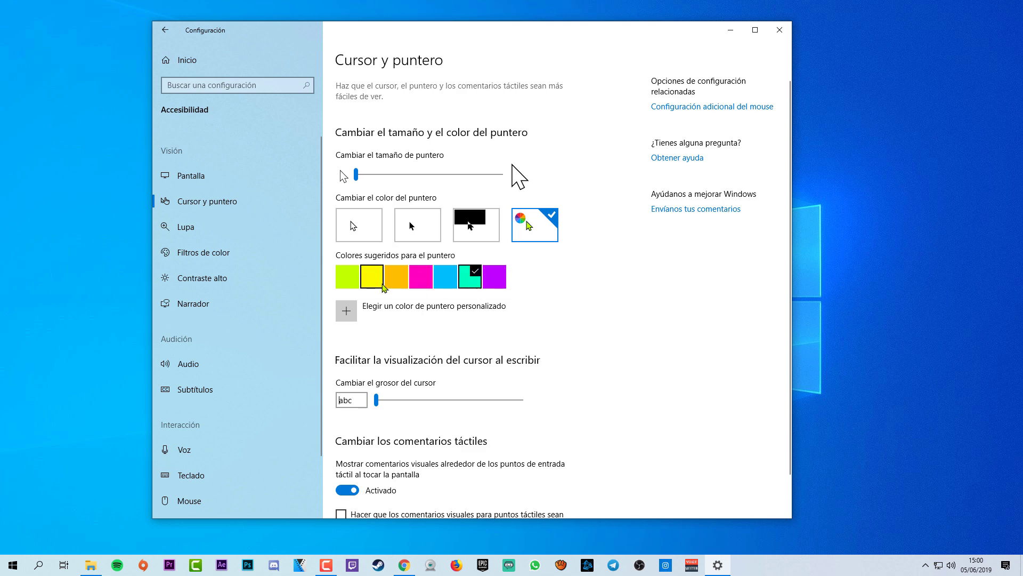
click(350, 273)
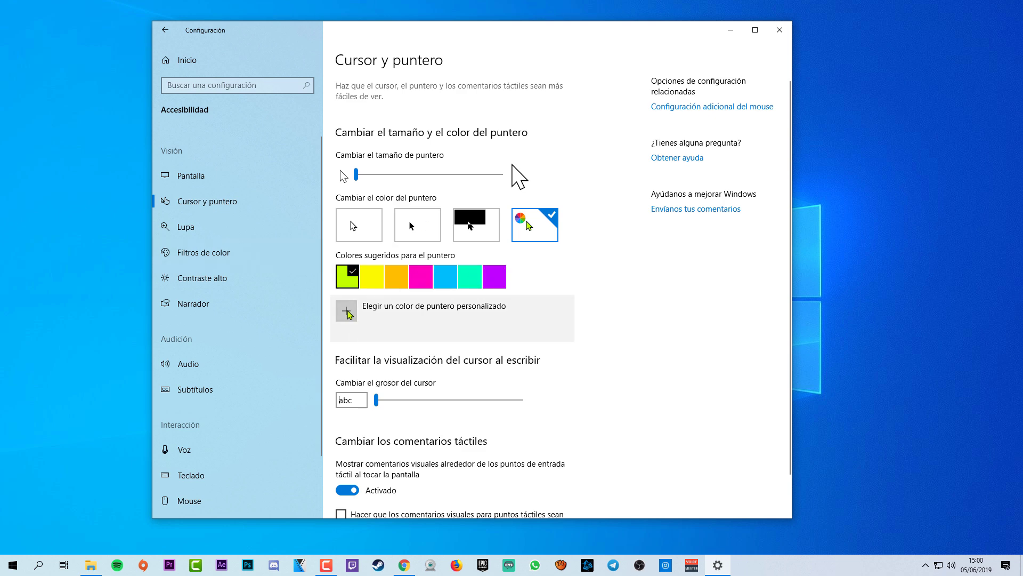
Step: Set a custom purple colour for the mouse pointer
click(348, 311)
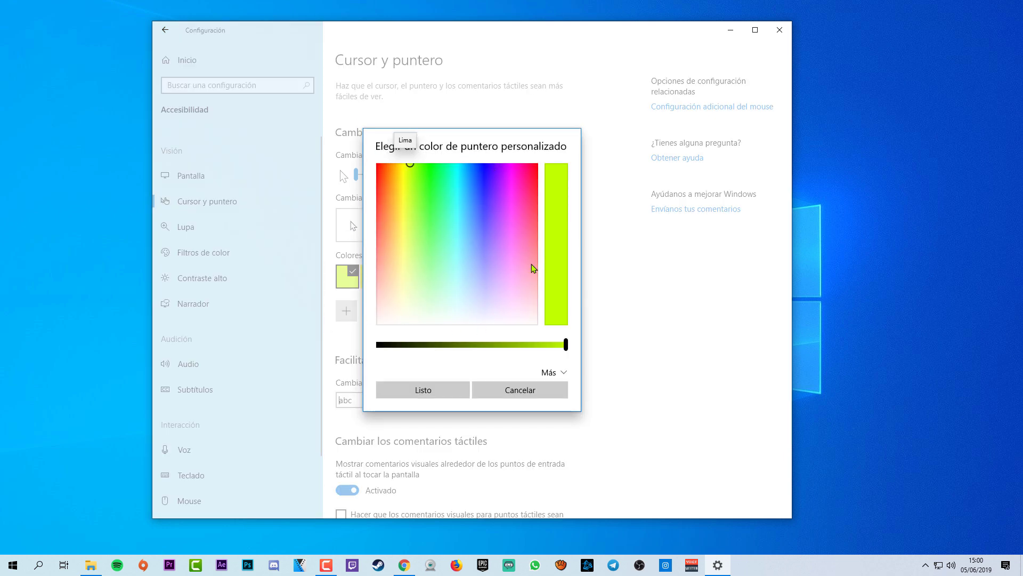
drag(478, 245, 498, 189)
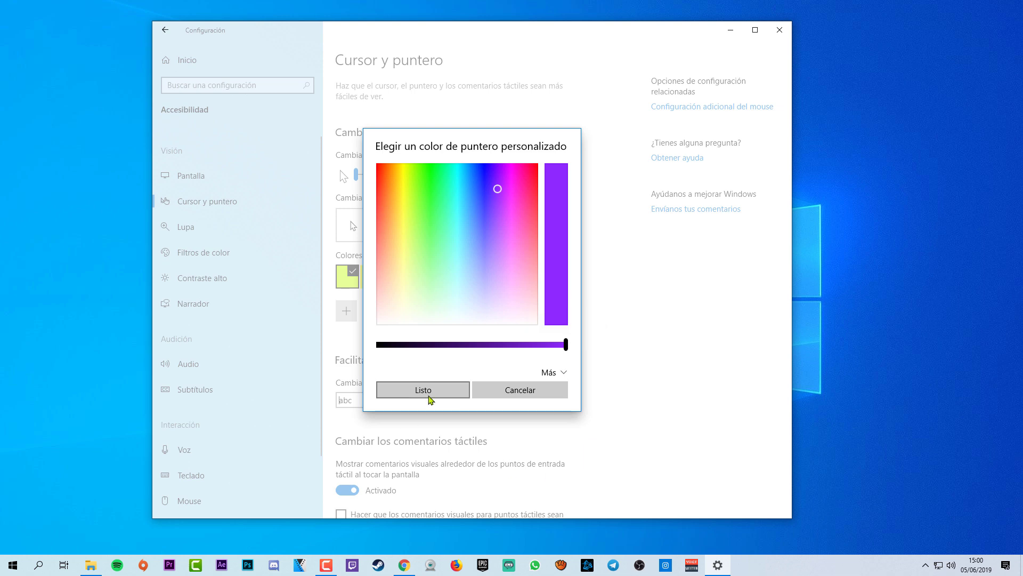
click(429, 394)
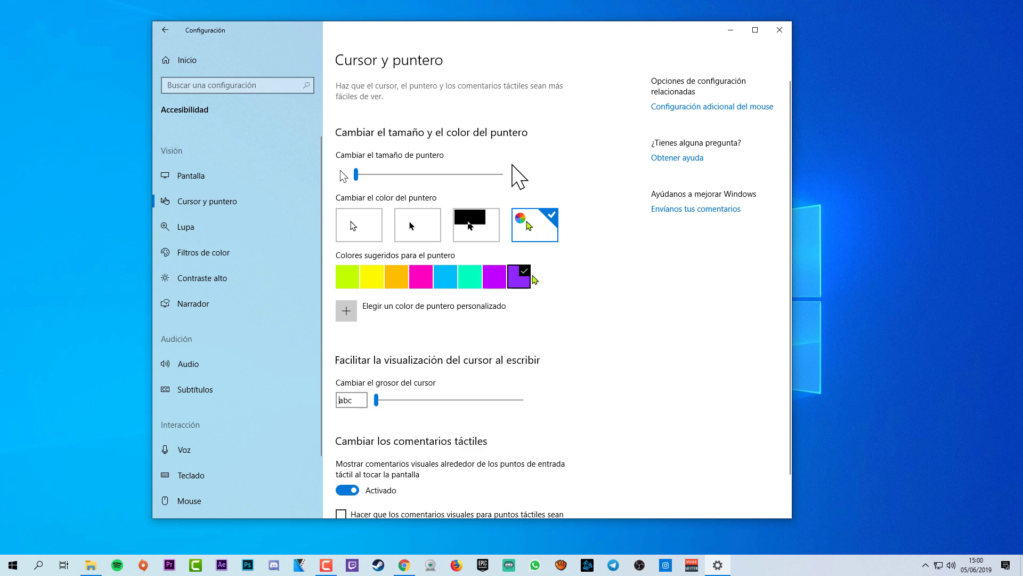
Step: Try the largest mouse pointer size, view the custom pointer colour picker without changing the colour, and restore the smallest pointer size
scroll(391, 143, down, 2)
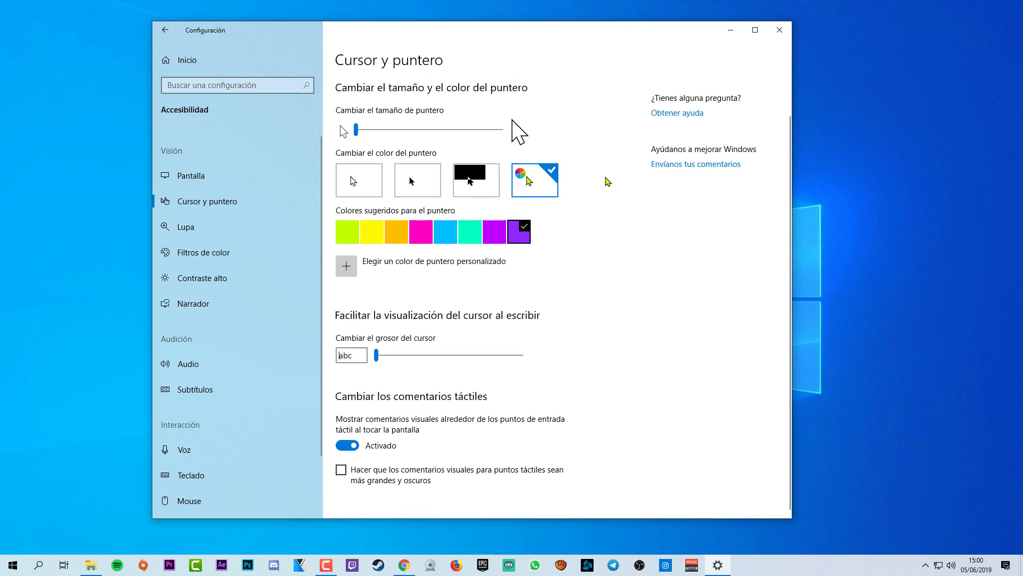
scroll(377, 144, up, 2)
drag(356, 175, 535, 177)
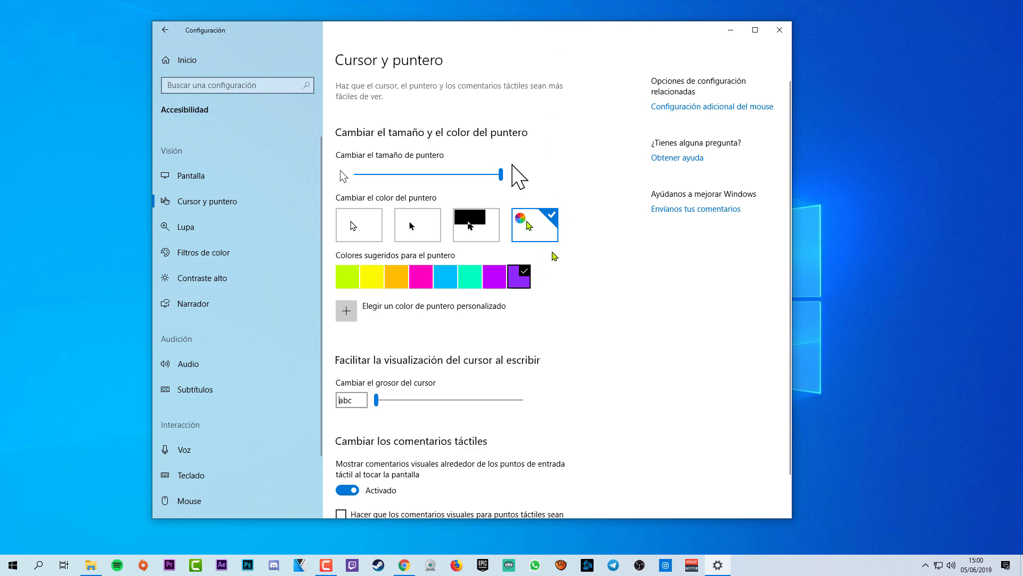
click(348, 311)
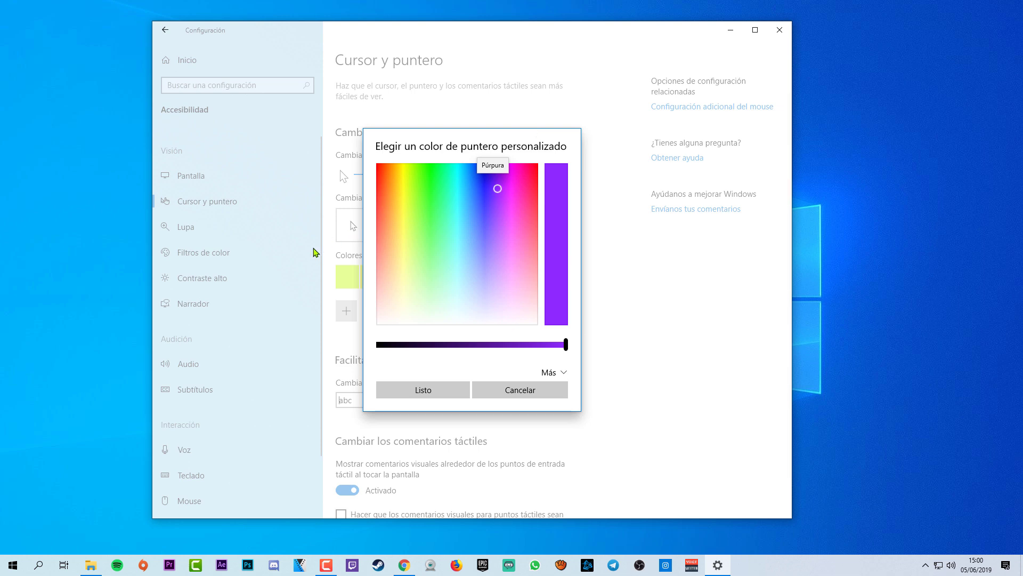
click(524, 391)
drag(502, 175, 355, 183)
Step: Review the cursor thickness and touch feedback options on the Cursor y puntero page and close the settings window
scroll(554, 373, down, 1)
scroll(545, 408, down, 1)
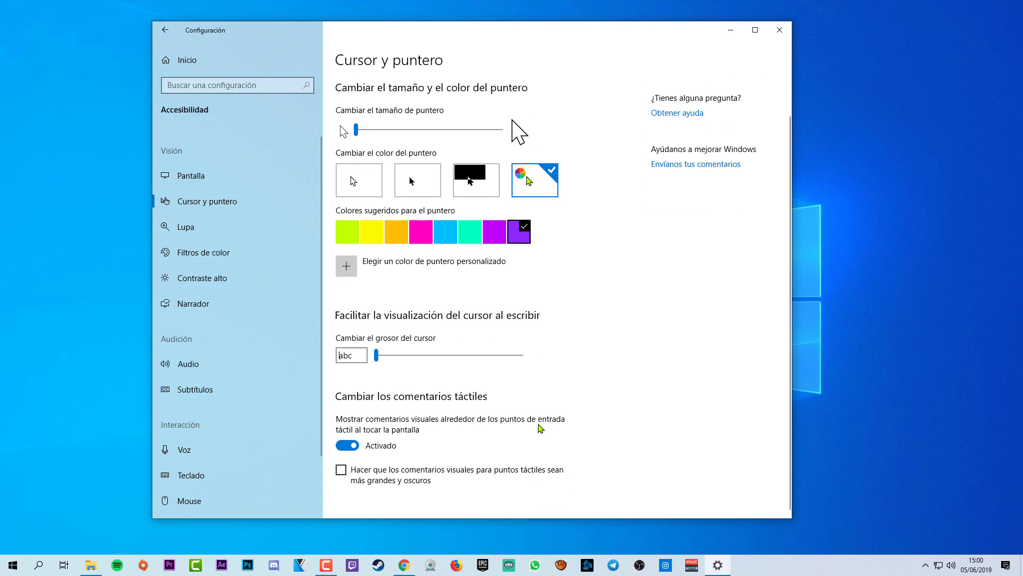
scroll(480, 176, up, 2)
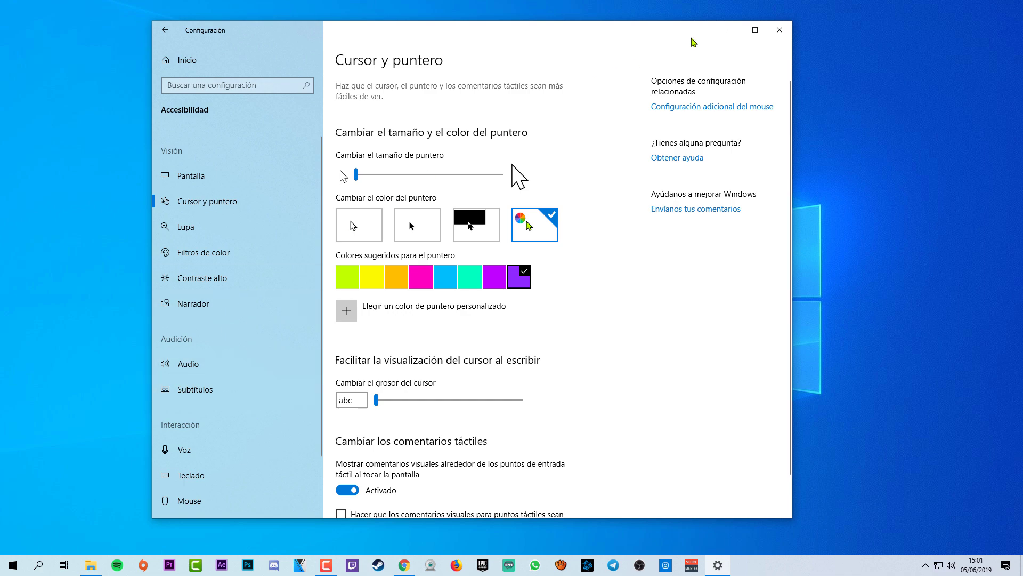
click(779, 30)
Step: Open the Configuración de Windows home page from the Start menu, view its categories, and close it
click(13, 565)
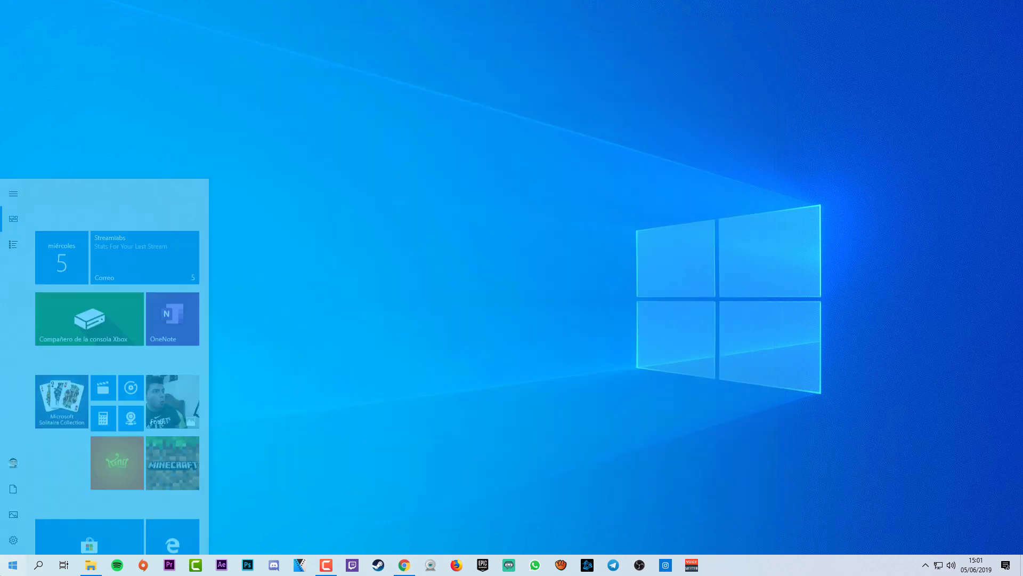
click(11, 525)
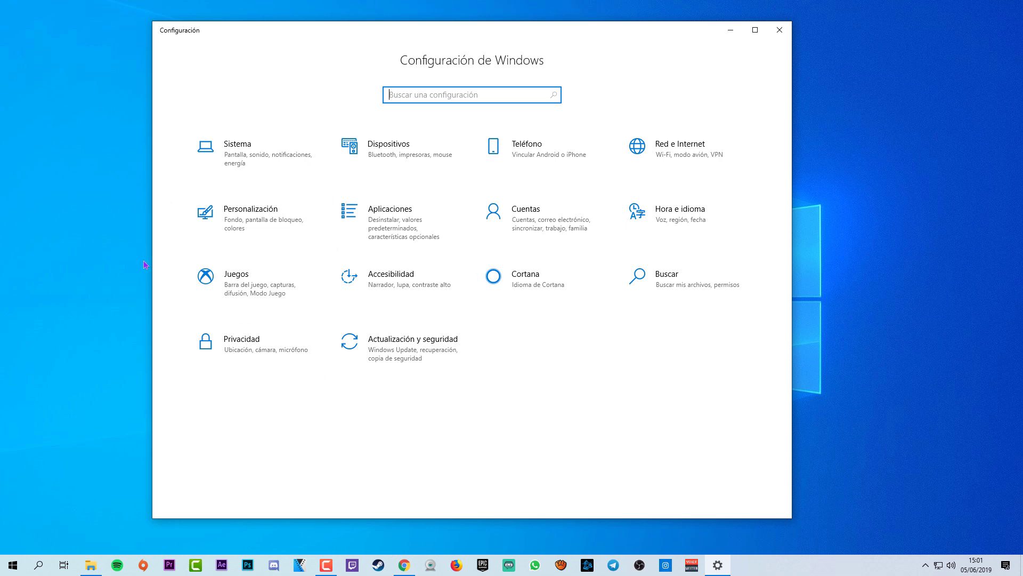
click(775, 35)
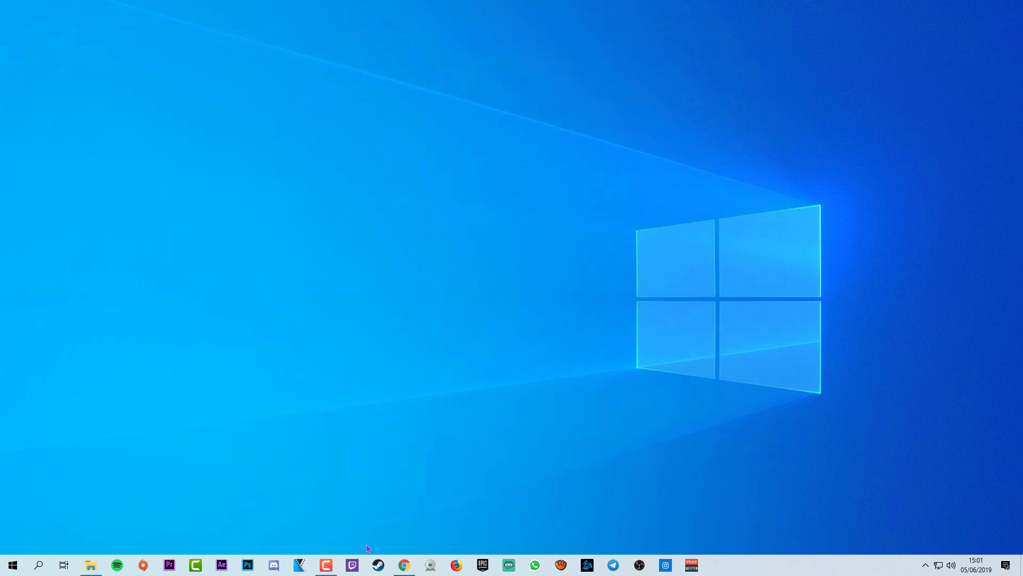
Step: Switch to Chrome and browse the open Instagram profile's posts, returning to the top of the profile
click(403, 566)
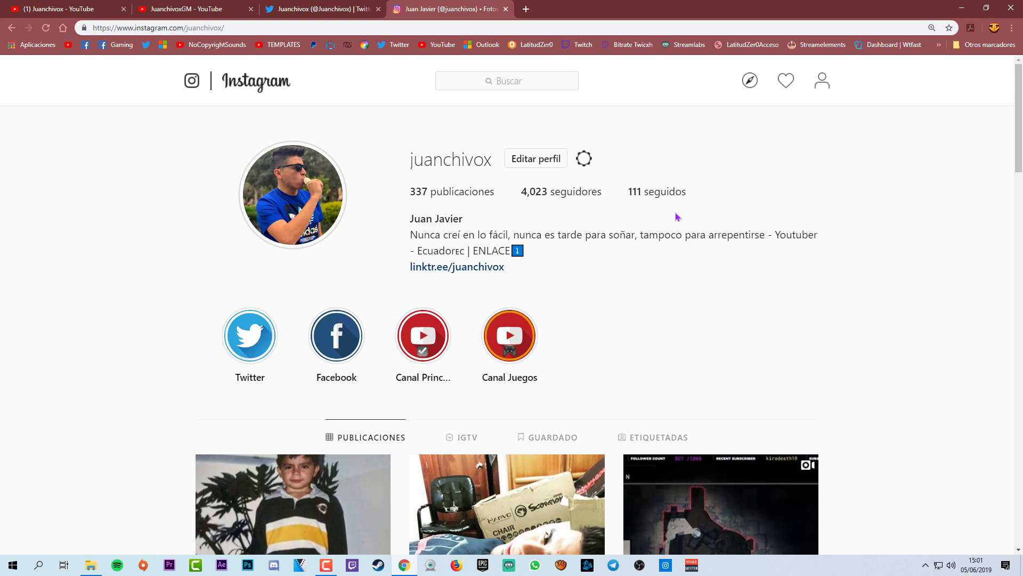
scroll(676, 216, down, 4)
scroll(582, 270, up, 4)
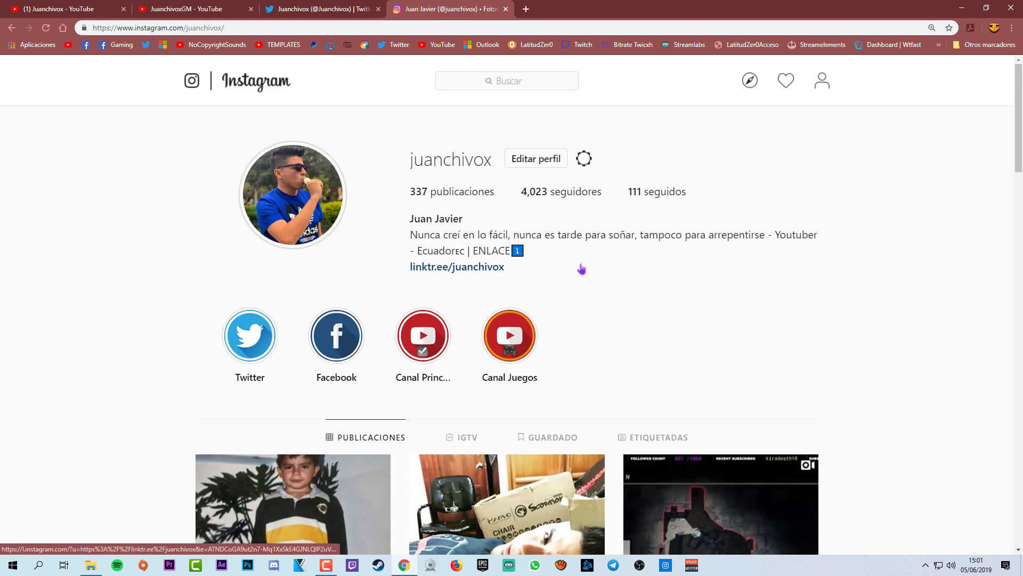
scroll(550, 306, down, 3)
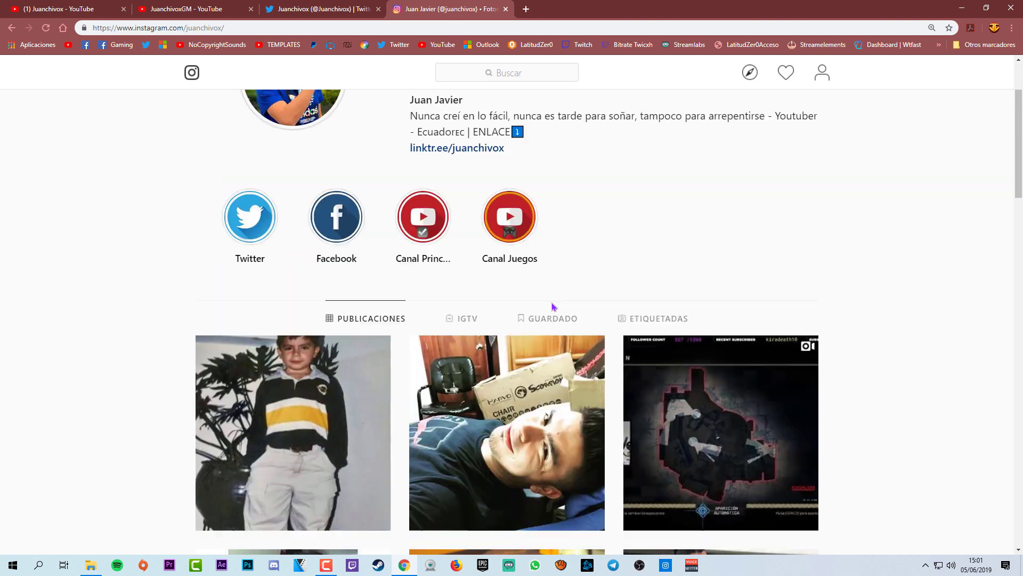
scroll(551, 306, up, 3)
scroll(416, 229, down, 8)
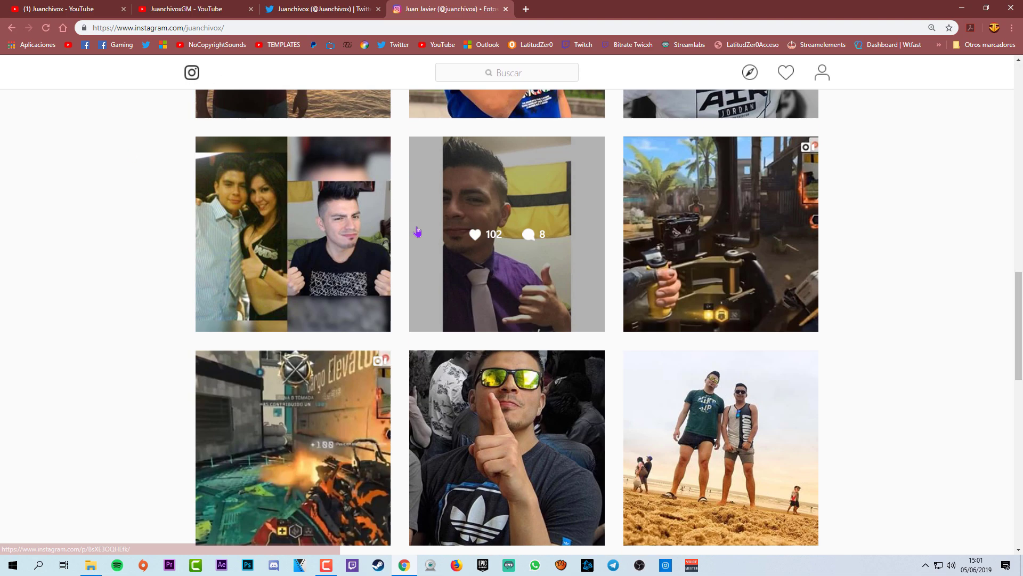
scroll(418, 213, up, 8)
scroll(419, 206, up, 1)
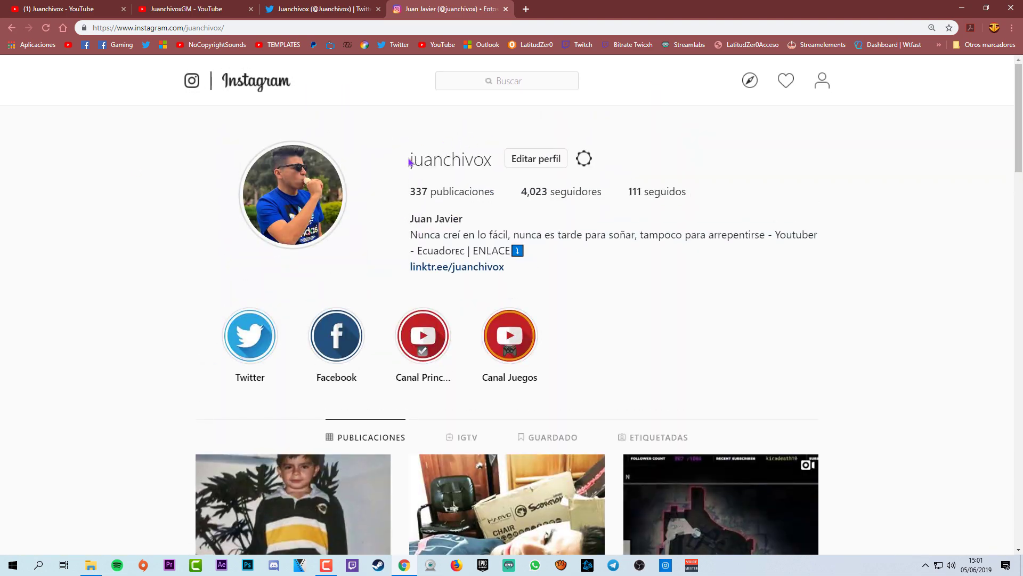
Step: Show the creator's Twitter profile and look over its header and latest tweets
click(325, 9)
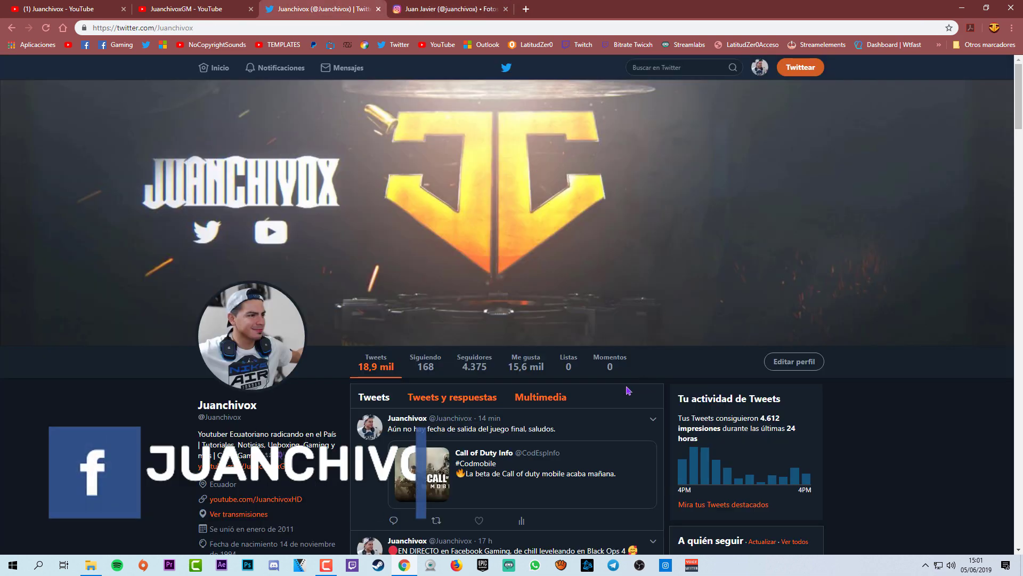
scroll(300, 317, down, 2)
scroll(325, 306, up, 2)
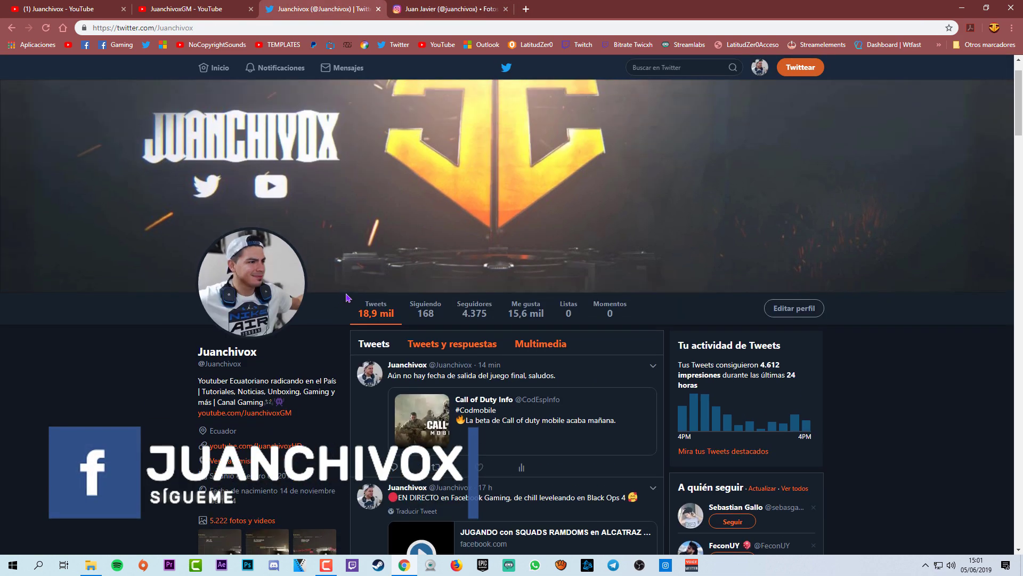
scroll(346, 298, up, 1)
Step: Show the creator's gaming channel on YouTube and browse its uploaded videos
click(184, 8)
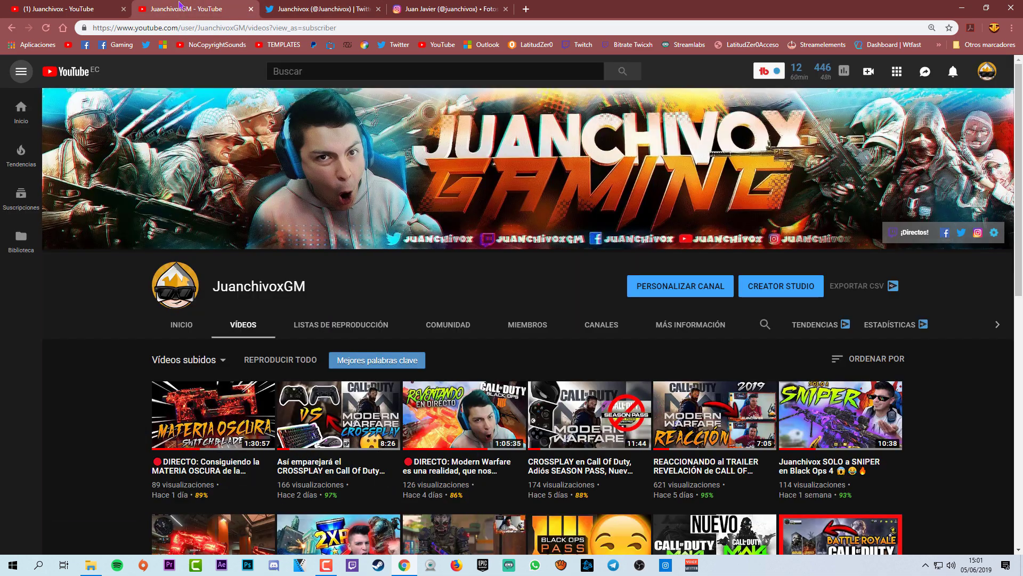
scroll(556, 220, down, 5)
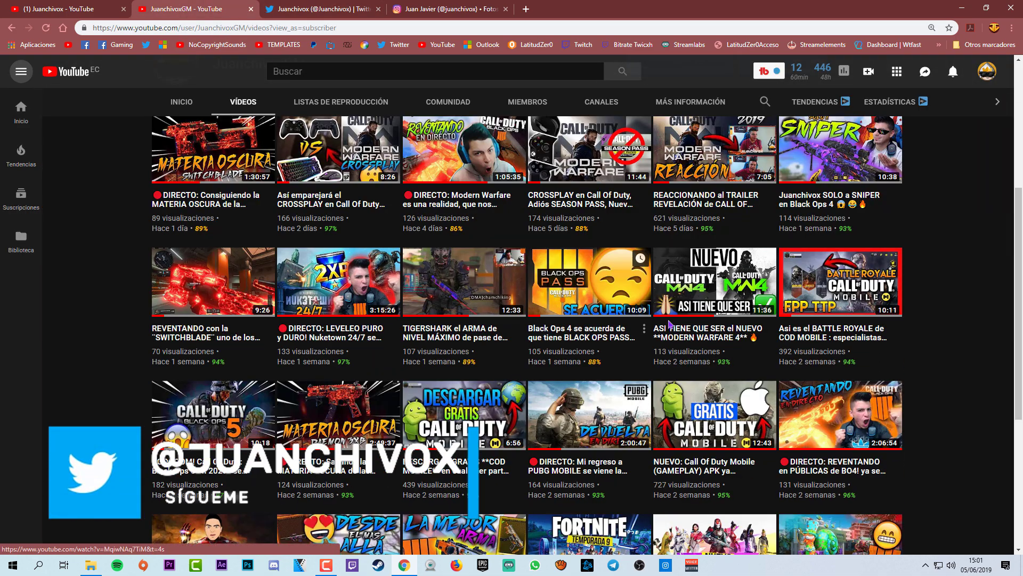
scroll(494, 135, up, 4)
Step: Show the creator's main YouTube channel and browse its uploaded tutorial and technology videos
click(36, 5)
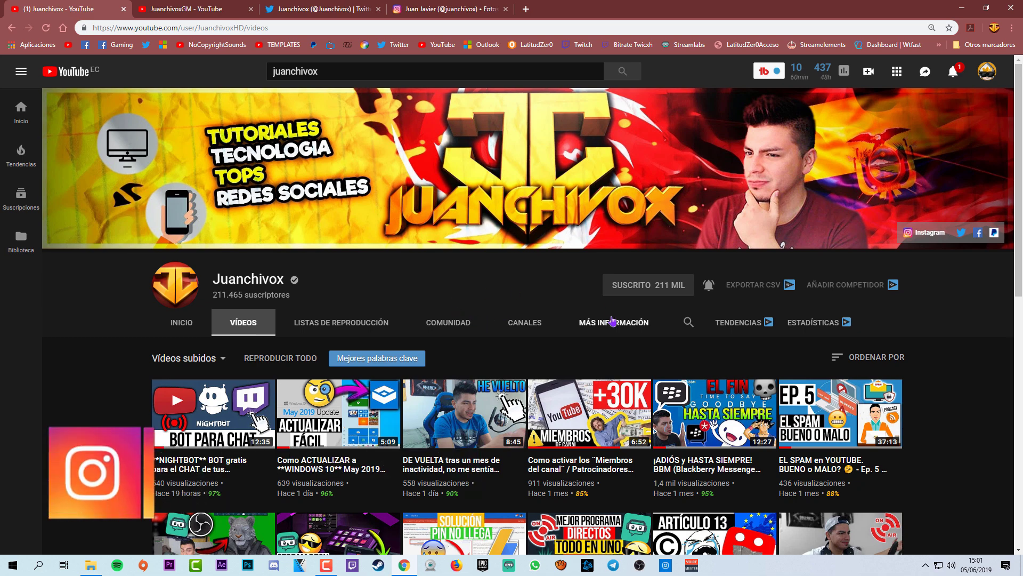
scroll(613, 320, down, 3)
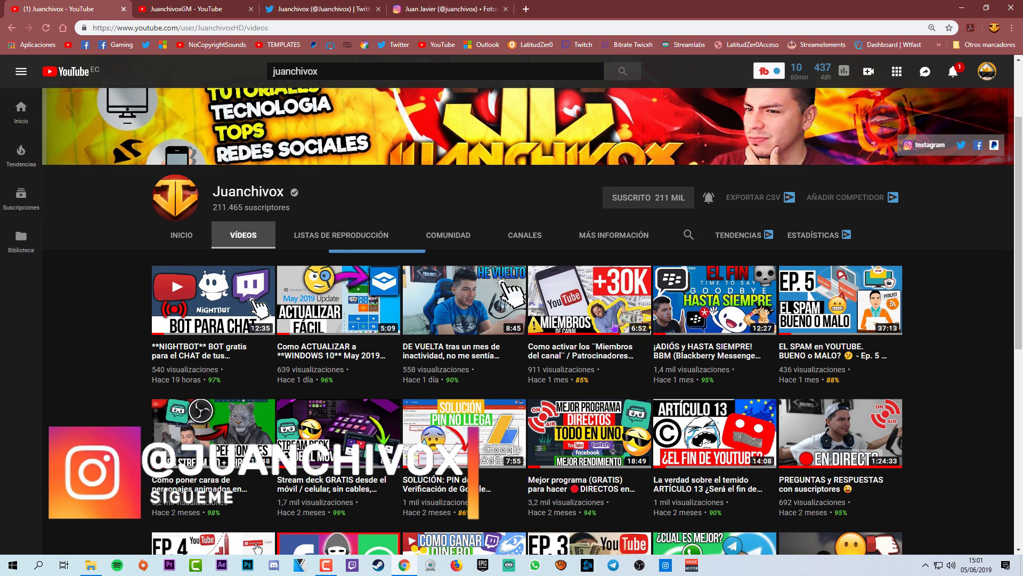
scroll(447, 280, down, 3)
scroll(479, 272, up, 2)
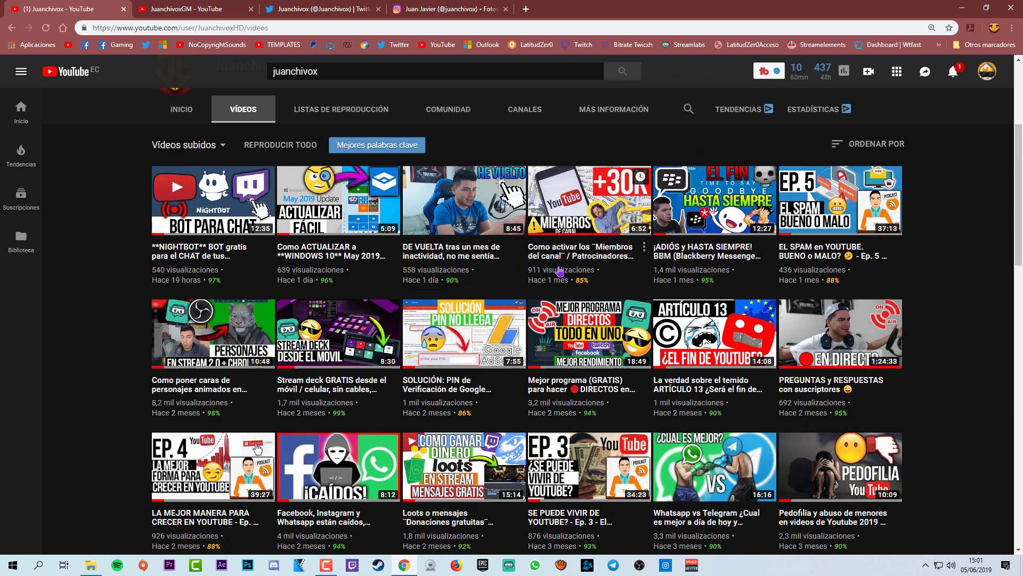
Step: Minimize the browser and bring up the screen recorder's controls
click(962, 8)
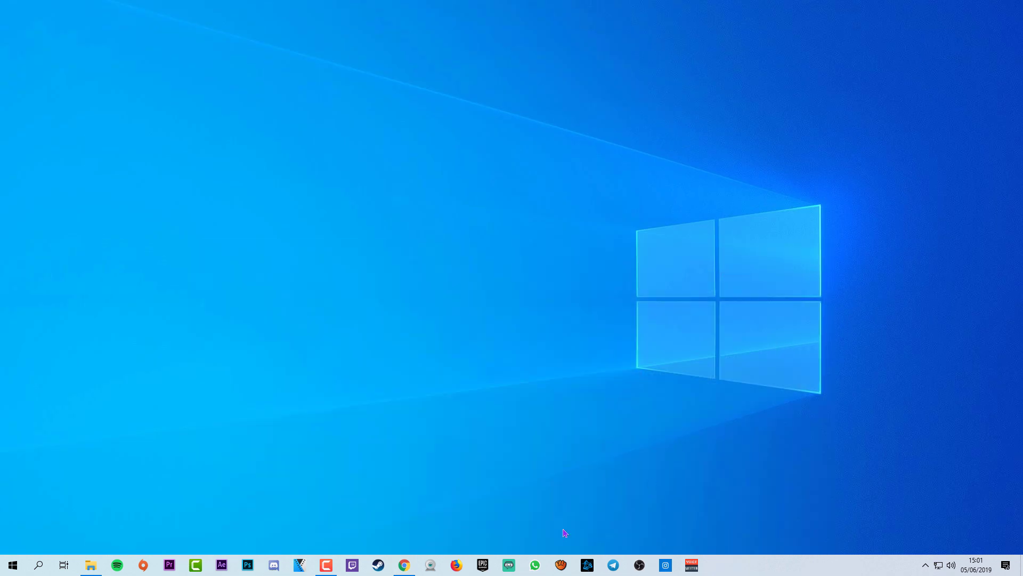
click(328, 564)
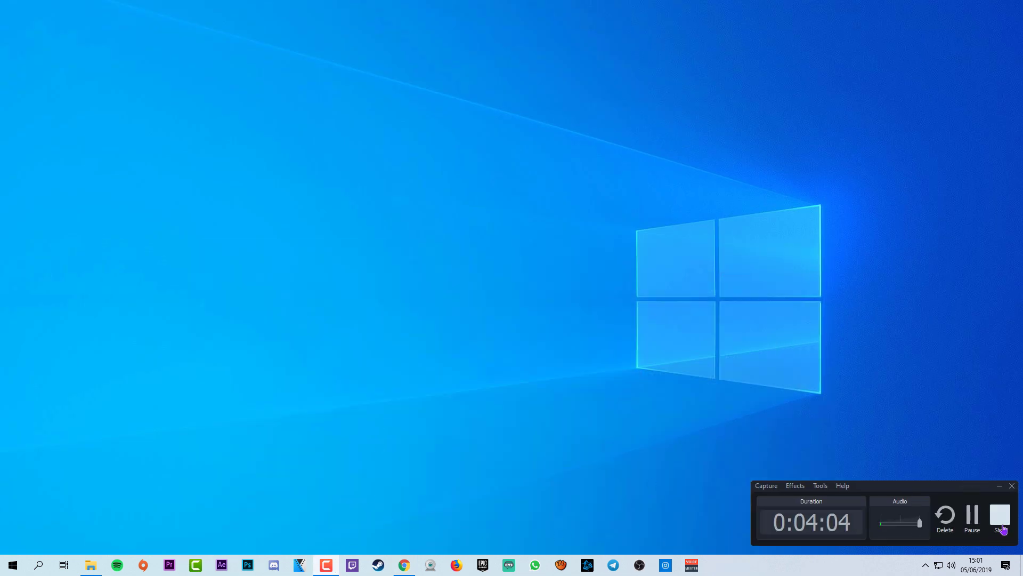